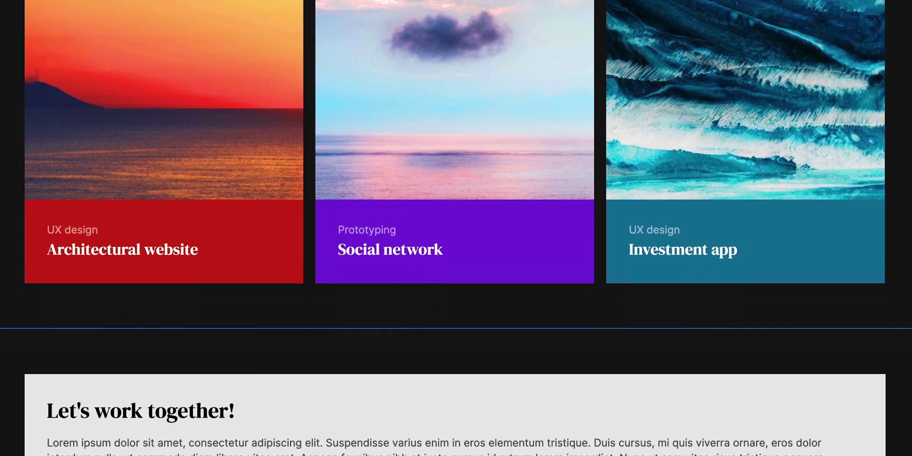
{"action": "scroll", "coordinate": [455, 228], "scroll_direction": "down", "scroll_amount": 5}
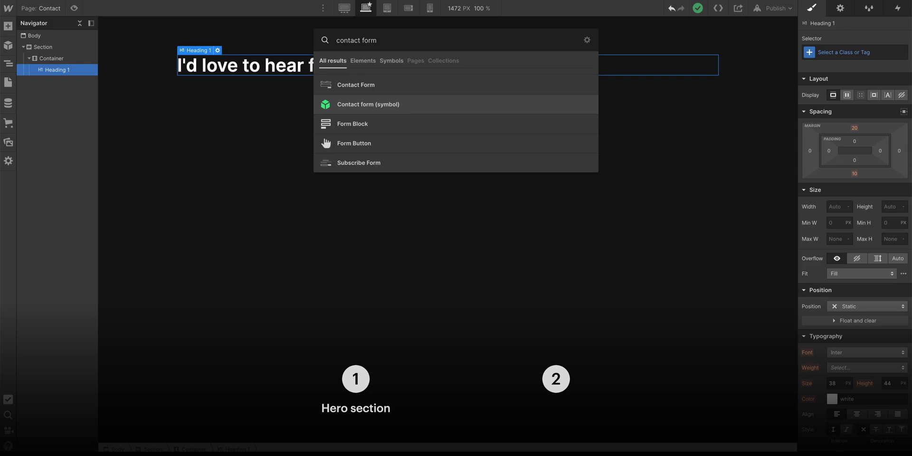
Step: Insert the Contact form symbol via Quick Find and place the Footer symbol below it
{"action": "key", "text": "Return"}
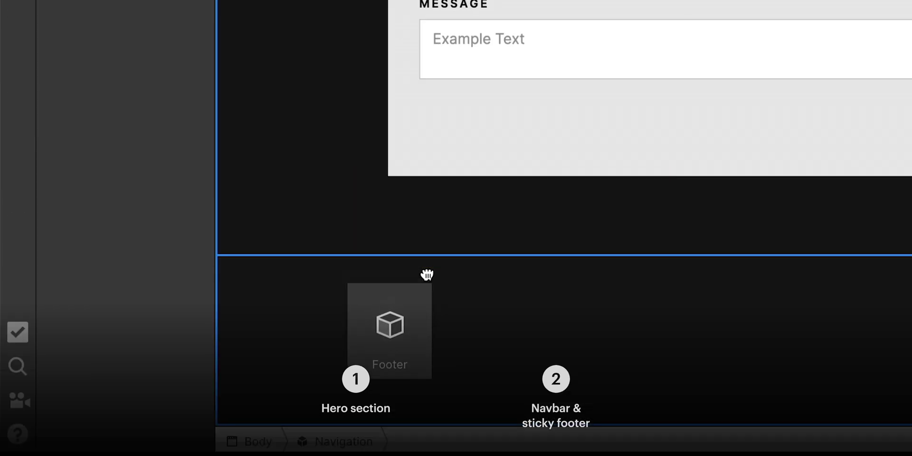
{"action": "left_click_drag", "start_coordinate": [428, 270], "coordinate": [426, 278]}
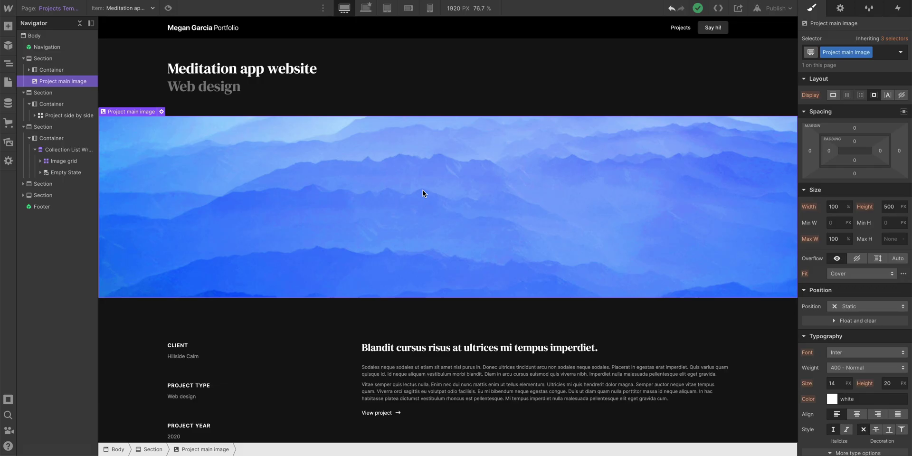
Step: Preview the project page at tablet, mobile landscape and mobile portrait widths, then return to Desktop base
{"action": "left_click", "coordinate": [366, 9]}
{"action": "left_click", "coordinate": [344, 9]}
{"action": "left_click", "coordinate": [387, 8]}
{"action": "left_click", "coordinate": [407, 14]}
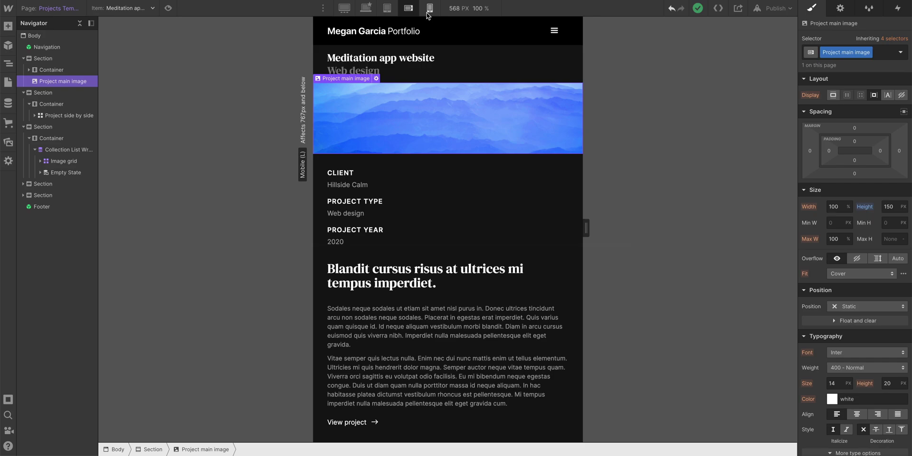
{"action": "left_click", "coordinate": [427, 13]}
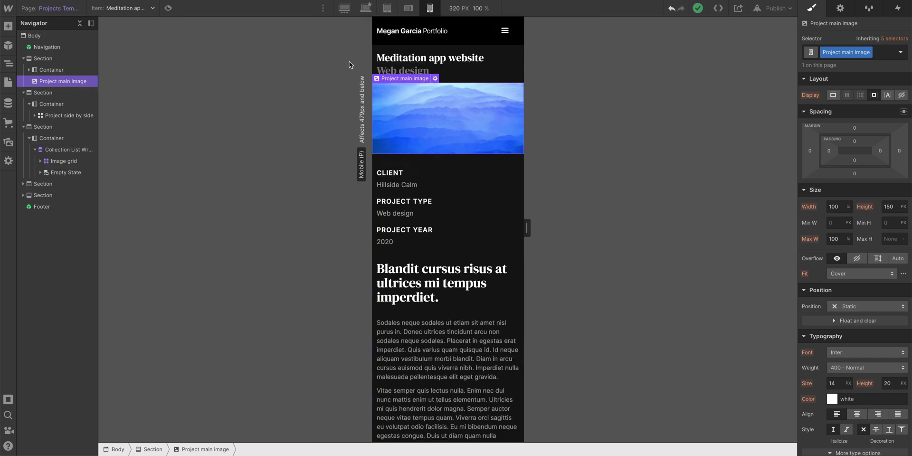
{"action": "left_click", "coordinate": [366, 9]}
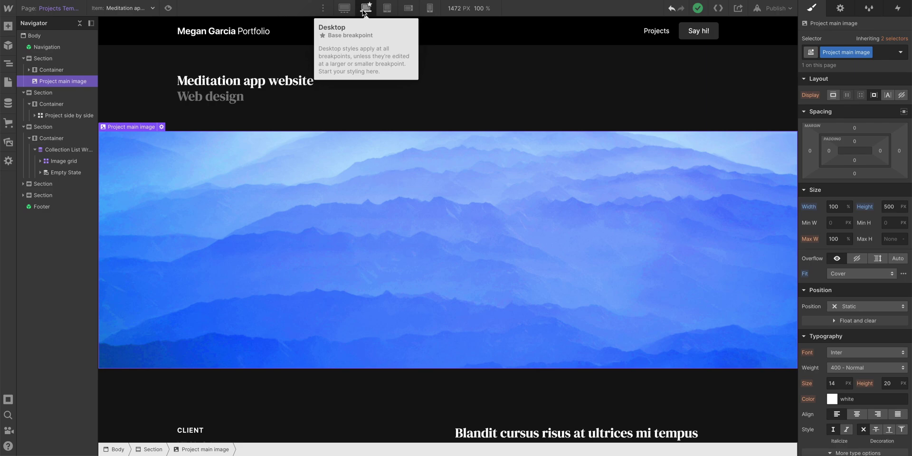
Step: Create a blank static page named 'Contact' with slug contact
{"action": "left_click", "coordinate": [8, 82]}
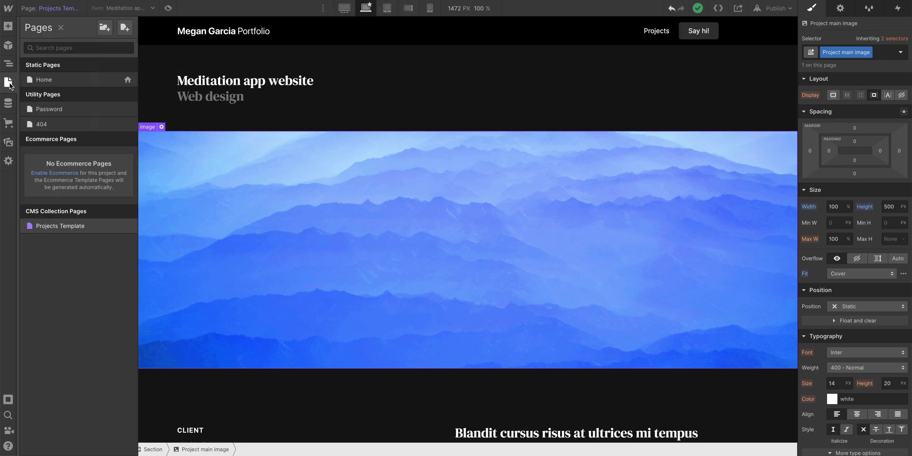
{"action": "left_click", "coordinate": [122, 30]}
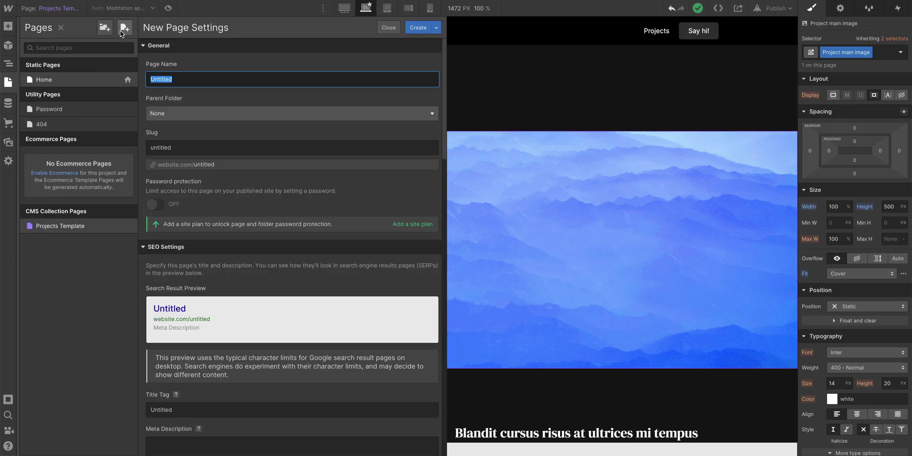
{"action": "type", "text": "Contact"}
{"action": "left_click", "coordinate": [413, 32]}
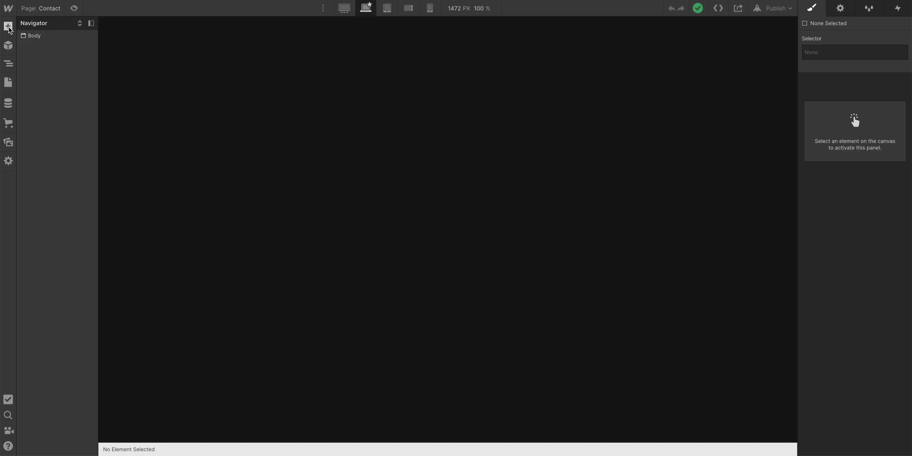
Step: Add a Section to the blank page and give it the existing Section class
{"action": "left_click", "coordinate": [9, 27]}
{"action": "left_click_drag", "start_coordinate": [38, 90], "coordinate": [387, 99]}
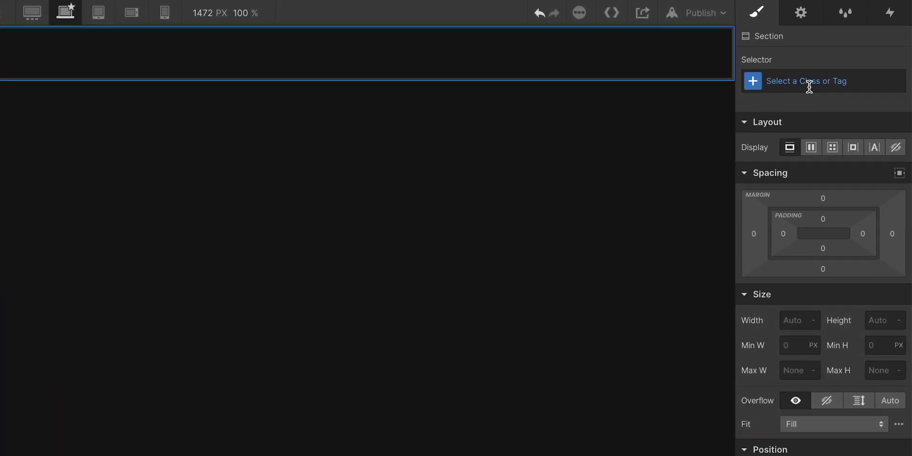
{"action": "left_click", "coordinate": [845, 54]}
{"action": "type", "text": "Sec"}
{"action": "left_click", "coordinate": [755, 183]}
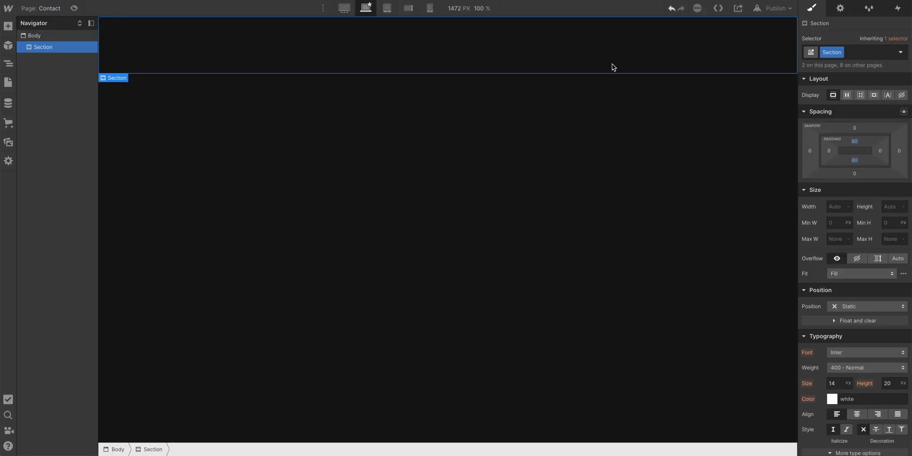
Step: Insert a Container inside the Section and apply the existing Container class
{"action": "key", "text": "ctrl+k"}
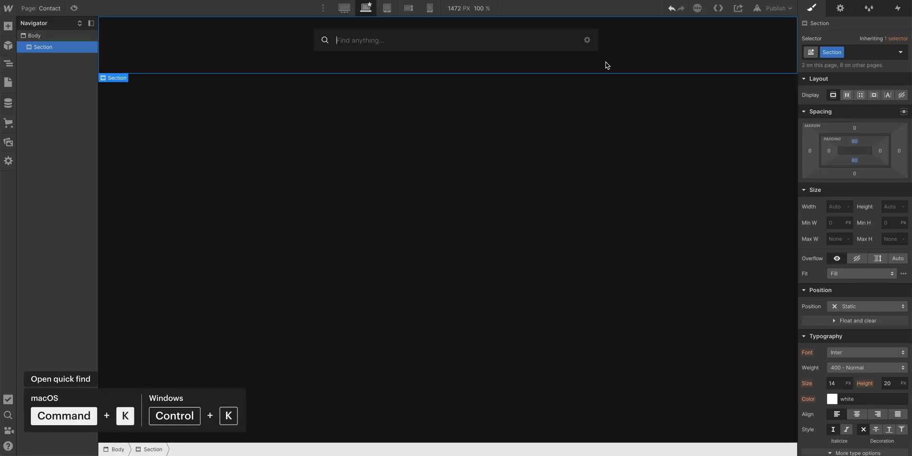
{"action": "type", "text": "Container"}
{"action": "key", "text": "Return"}
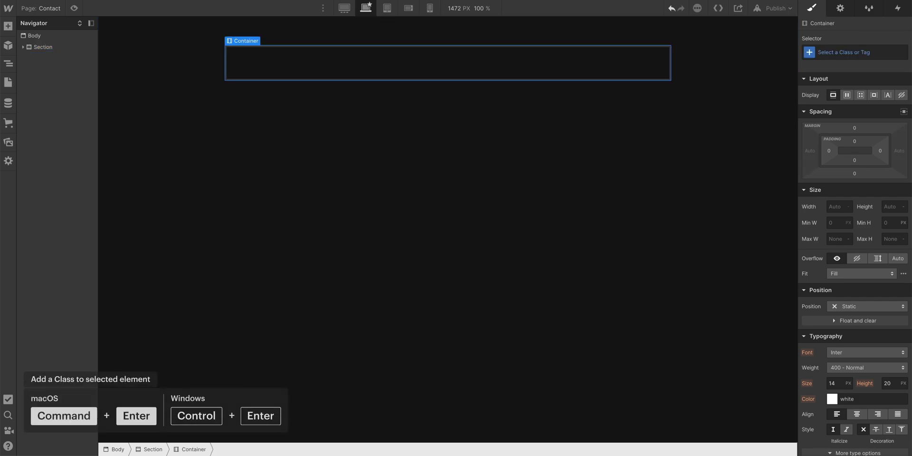
{"action": "key", "text": "ctrl+Return"}
{"action": "type", "text": "Contain"}
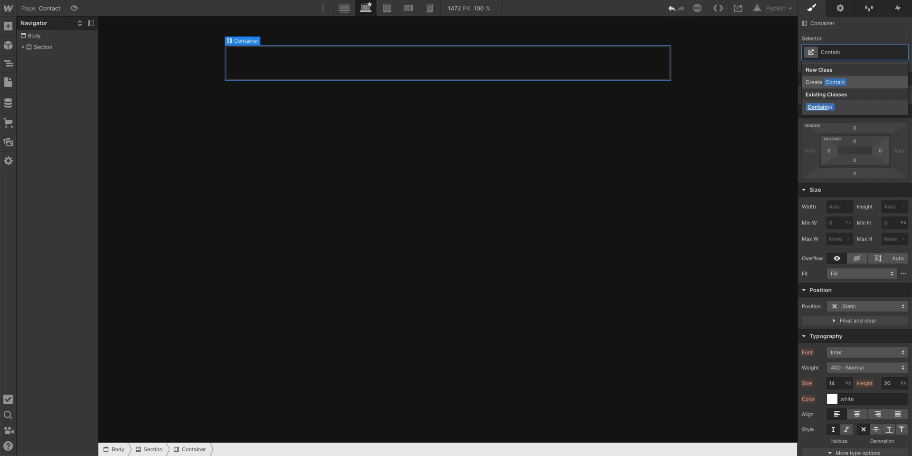
{"action": "key", "text": "Down"}
{"action": "key", "text": "Return"}
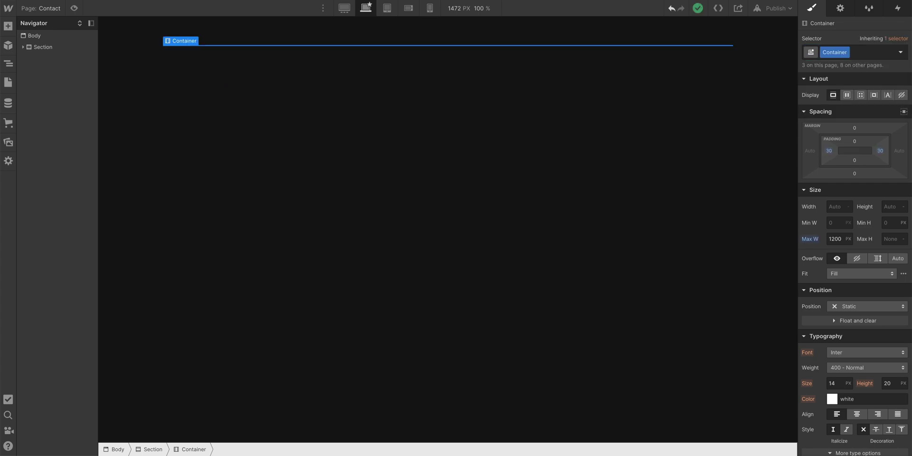
Step: Add a Heading to the container reading "I'd love to hear from you!"
{"action": "key", "text": "ctrl+k"}
{"action": "type", "text": "Head"}
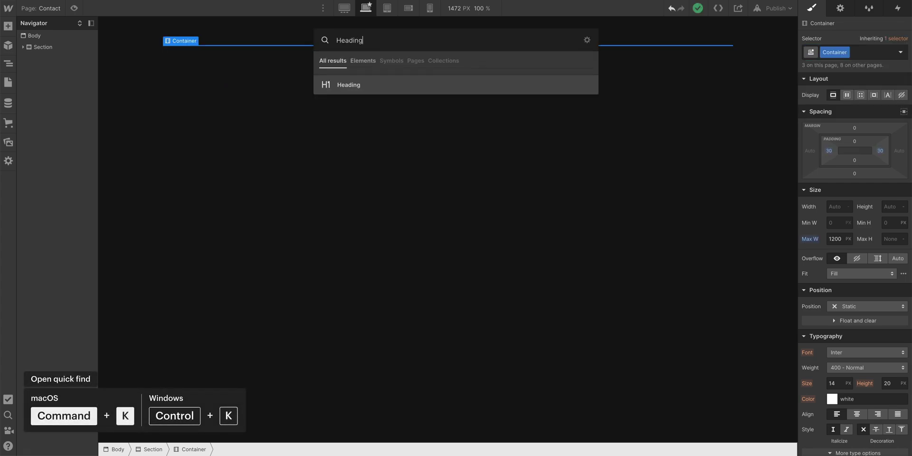
{"action": "type", "text": "ing"}
{"action": "key", "text": "Return"}
{"action": "double_click", "coordinate": [238, 61]}
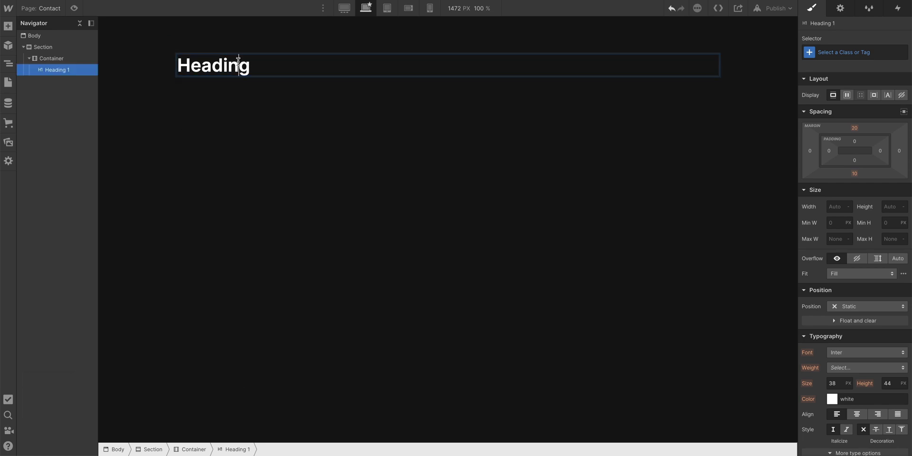
{"action": "double_click", "coordinate": [238, 61]}
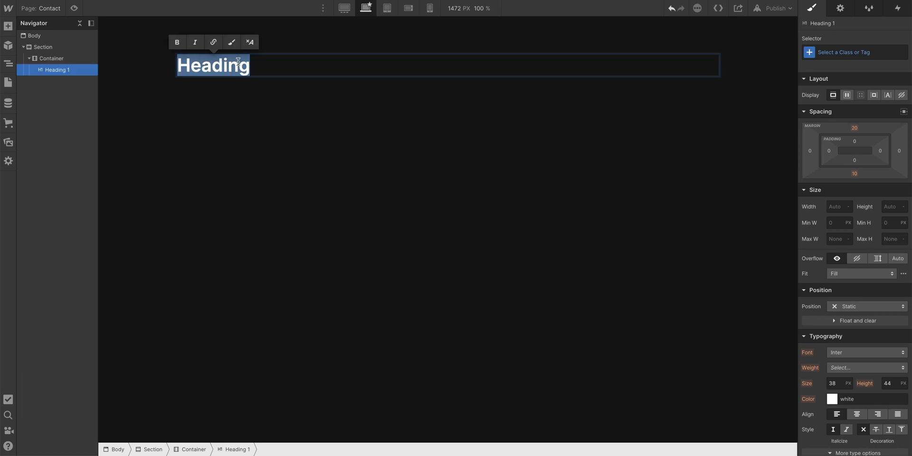
{"action": "type", "text": "I'd love to hear fro"}
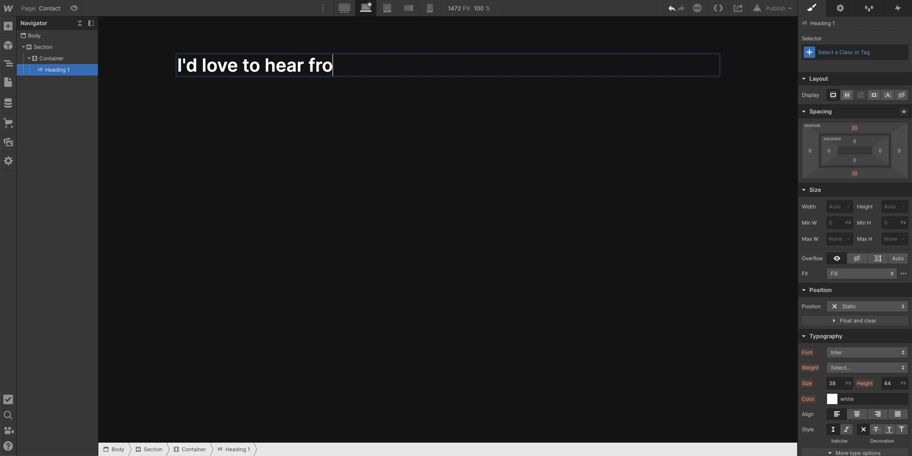
{"action": "type", "text": "m you!"}
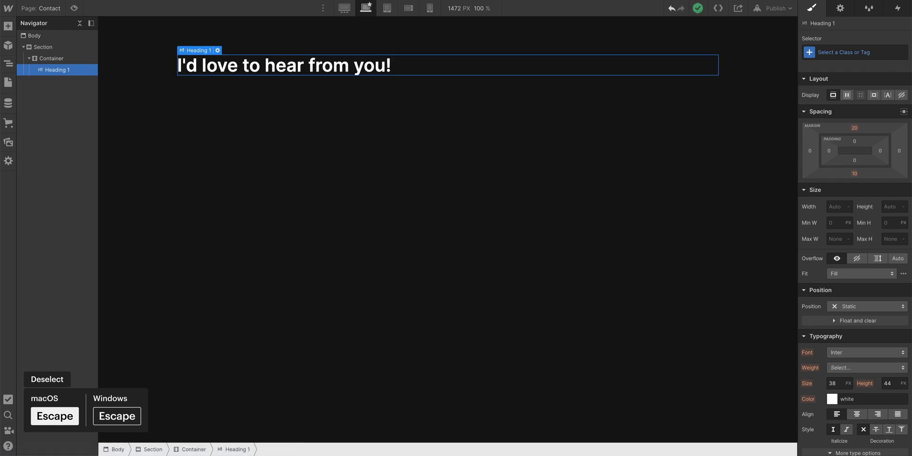
Step: Insert the Contact form symbol below the heading, then reselect the heading
{"action": "key", "text": "ctrl+k"}
{"action": "type", "text": "contact form"}
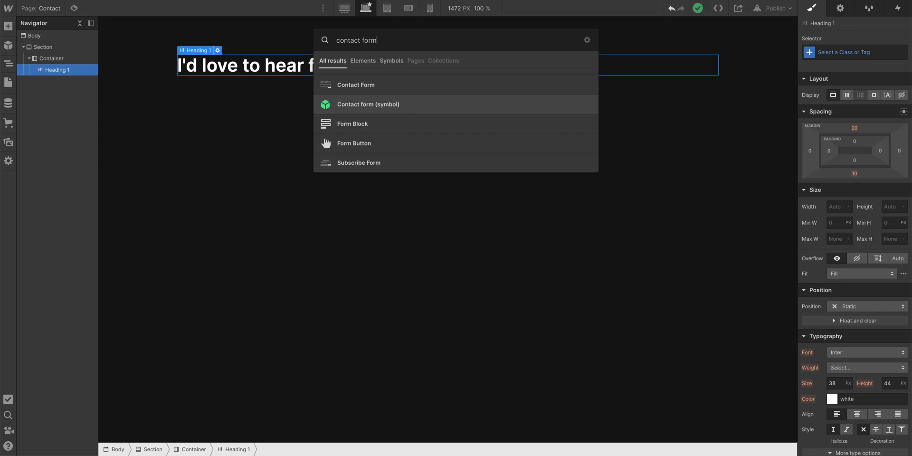
{"action": "key", "text": "Return"}
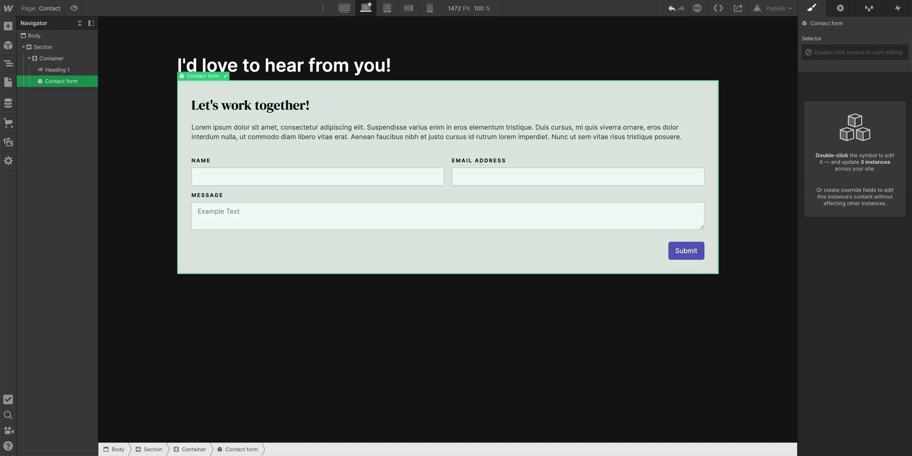
{"action": "left_click", "coordinate": [241, 65]}
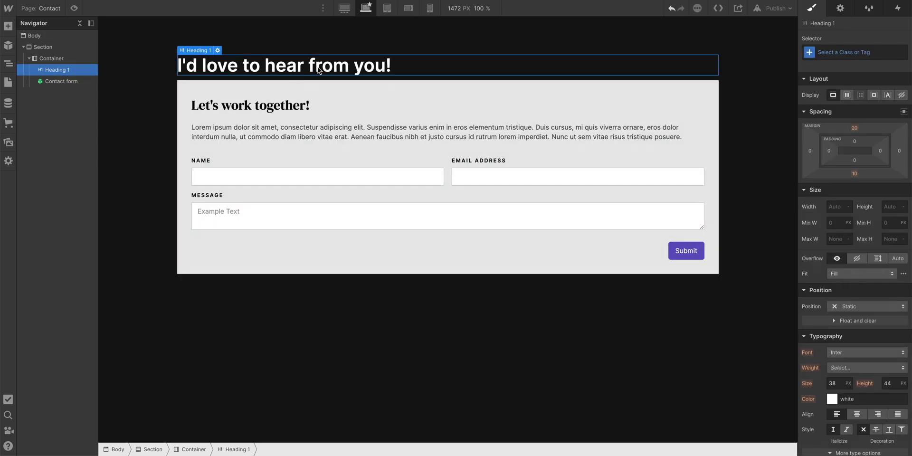
Step: Apply the Heading class to the heading, then duplicate it as 'Larger heading'
{"action": "left_click", "coordinate": [841, 52]}
{"action": "type", "text": "Head"}
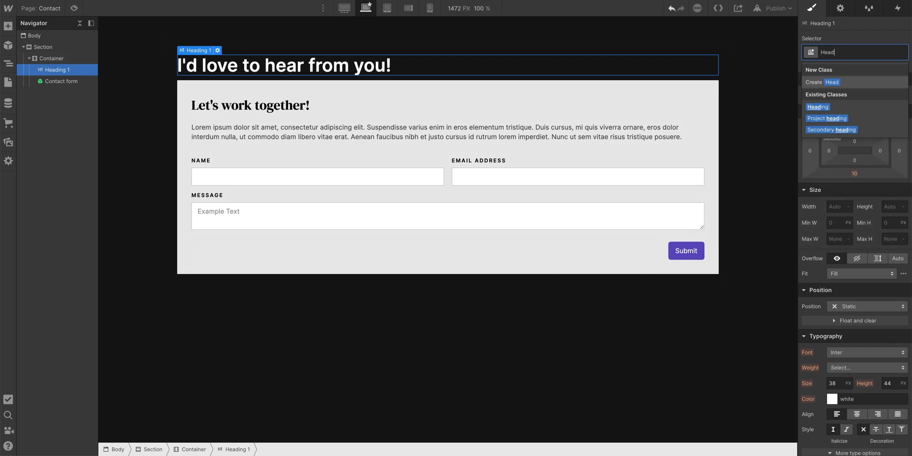
{"action": "left_click", "coordinate": [837, 109]}
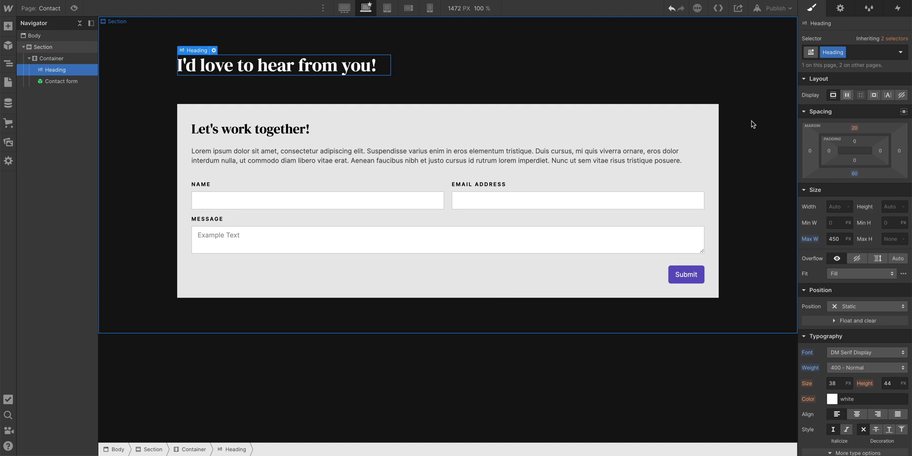
{"action": "left_click", "coordinate": [842, 52]}
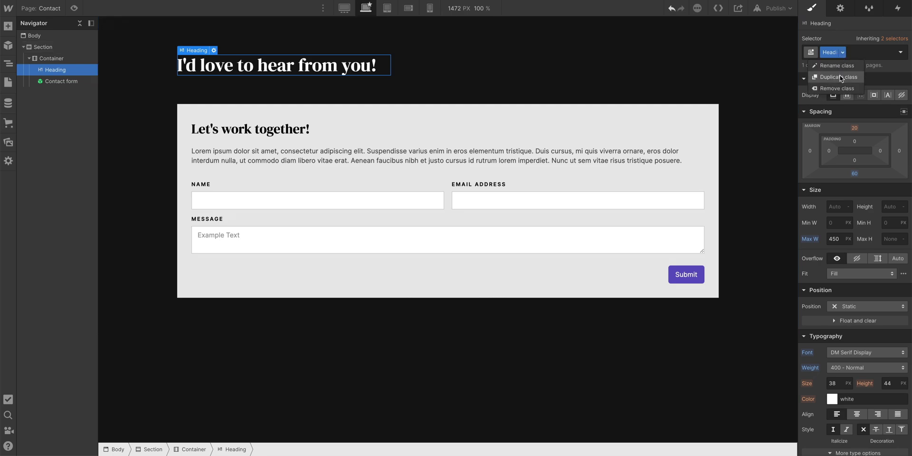
{"action": "left_click", "coordinate": [839, 77]}
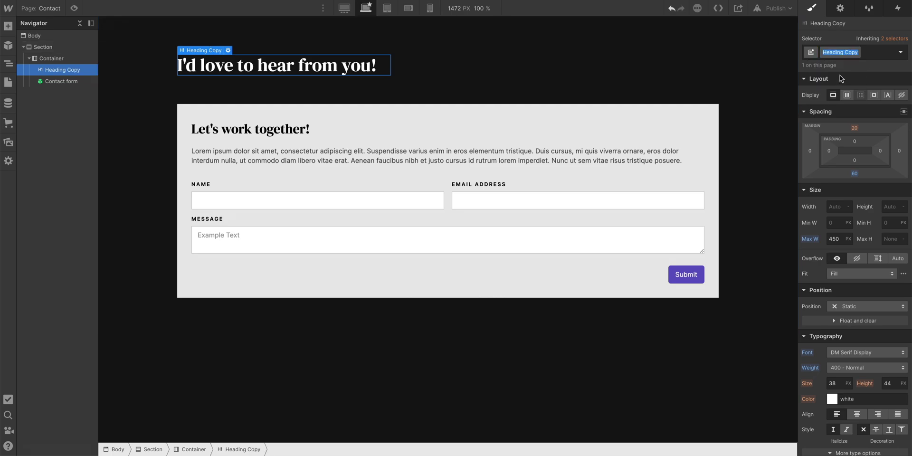
{"action": "type", "text": "Larger heading"}
{"action": "key", "text": "Return"}
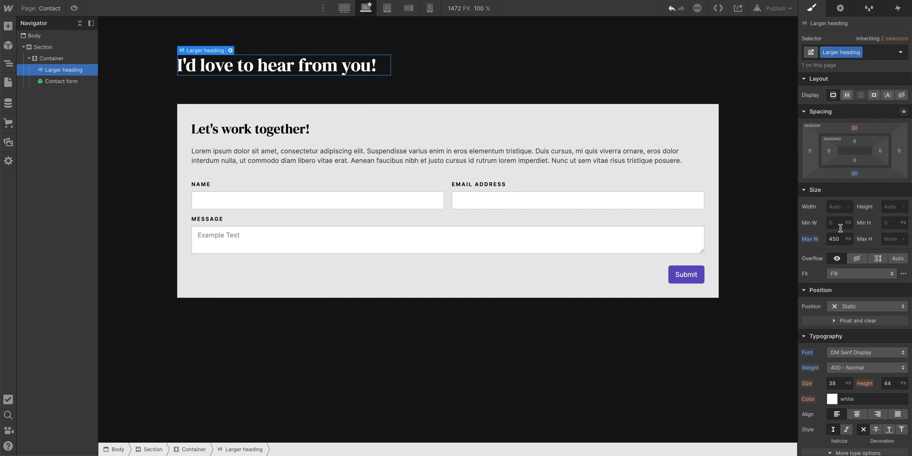
Step: Set the heading font size to 48, line height to 1, and reset its max width
{"action": "left_click", "coordinate": [836, 383]}
{"action": "type", "text": "54"}
{"action": "key", "text": "Down"}
{"action": "key", "text": "Down"}
{"action": "key", "text": "Down"}
{"action": "key", "text": "Down"}
{"action": "key", "text": "Down"}
{"action": "key", "text": "Down"}
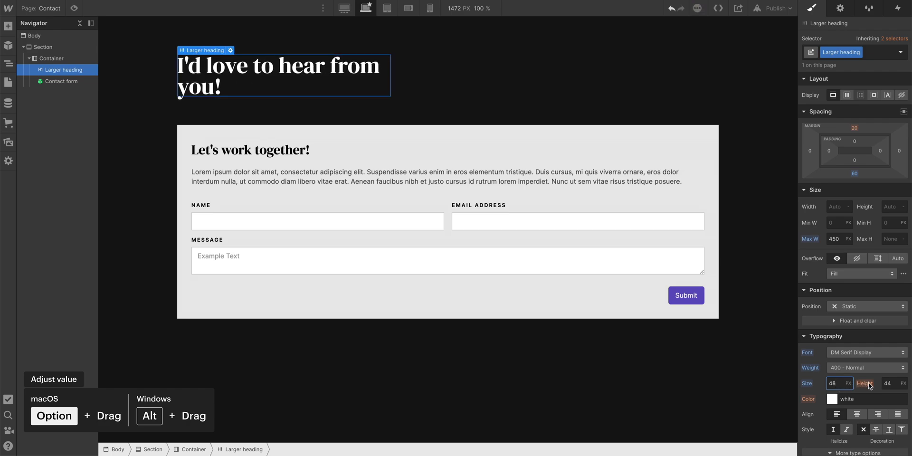
{"action": "left_click", "coordinate": [883, 383]}
{"action": "type", "text": "1"}
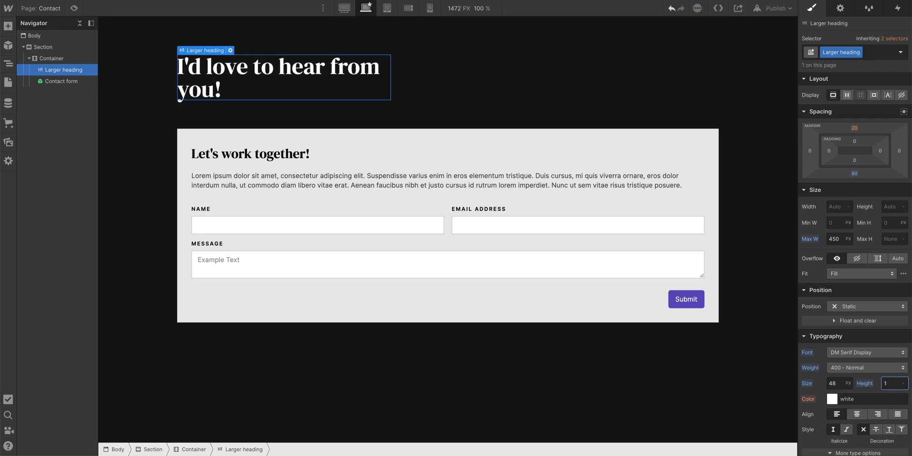
{"action": "key", "text": "Return"}
{"action": "left_click", "coordinate": [813, 240]}
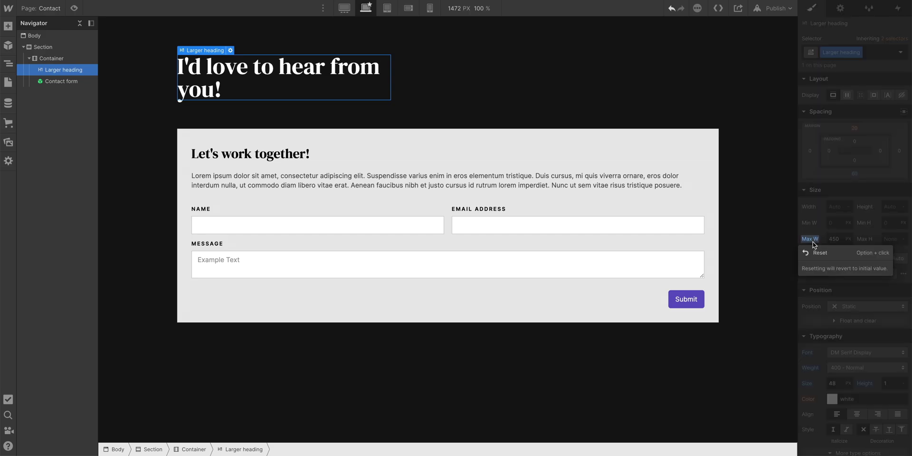
{"action": "left_click", "coordinate": [817, 253]}
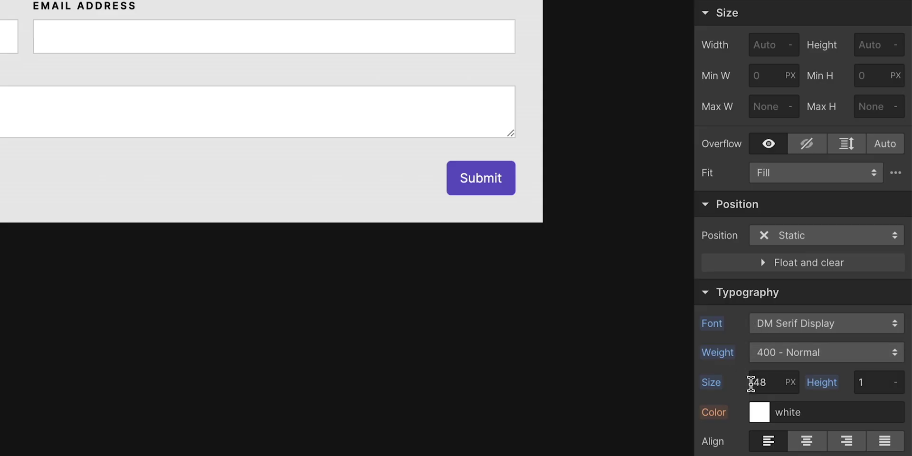
Step: Color the heading text #cbb8ff and save it as the 'Secondary brand color' swatch
{"action": "left_click", "coordinate": [755, 410]}
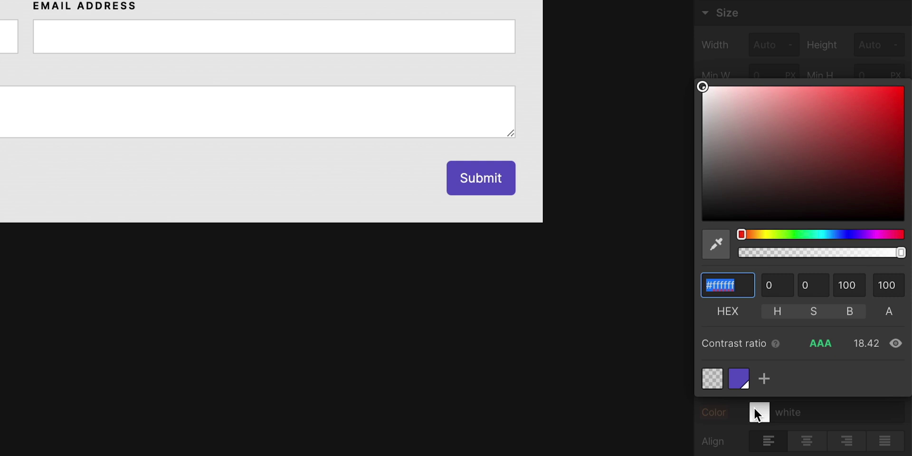
{"action": "type", "text": "cbb8ff"}
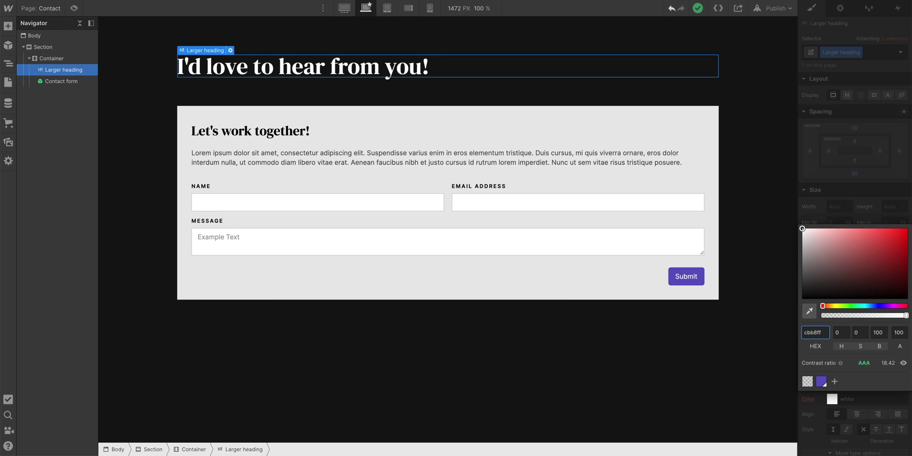
{"action": "key", "text": "Return"}
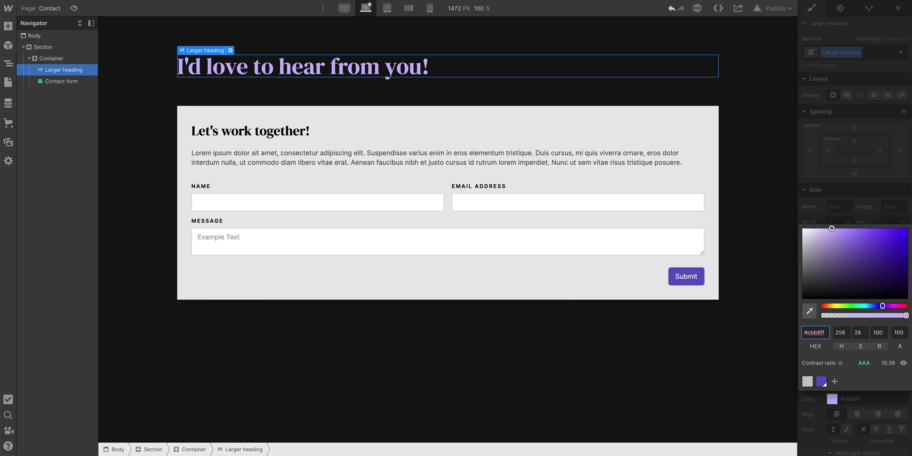
{"action": "left_click", "coordinate": [834, 382]}
{"action": "type", "text": "S"}
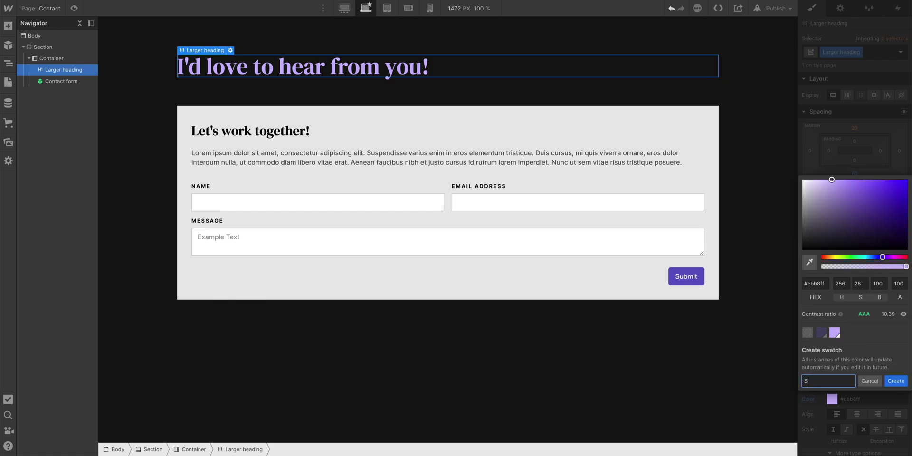
{"action": "type", "text": "econdary brand color"}
{"action": "left_click", "coordinate": [899, 384]}
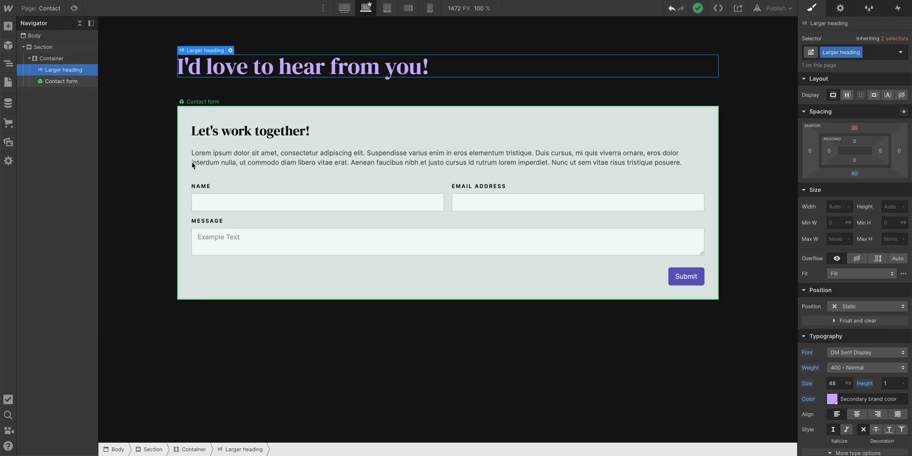
Step: Drag the Navigation symbol to the page top and the Footer symbol below the section
{"action": "left_click", "coordinate": [8, 45]}
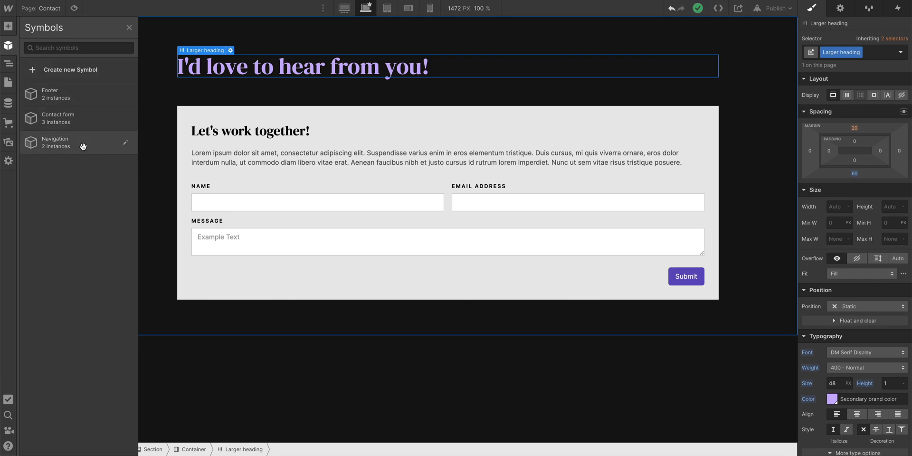
{"action": "left_click_drag", "start_coordinate": [81, 142], "coordinate": [192, 21]}
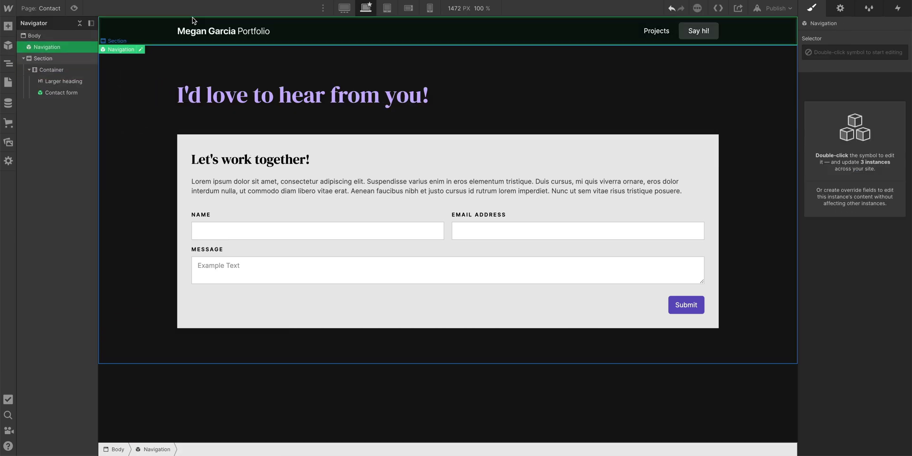
{"action": "left_click", "coordinate": [3, 44]}
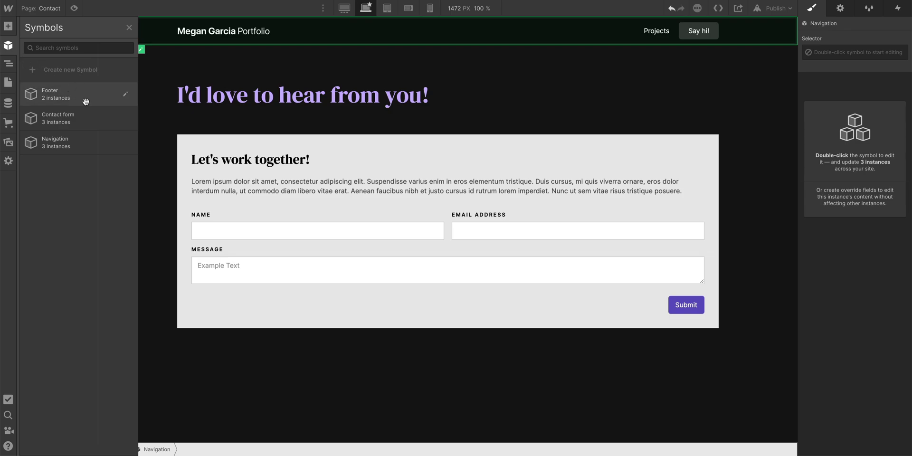
{"action": "left_click_drag", "start_coordinate": [83, 98], "coordinate": [195, 372]}
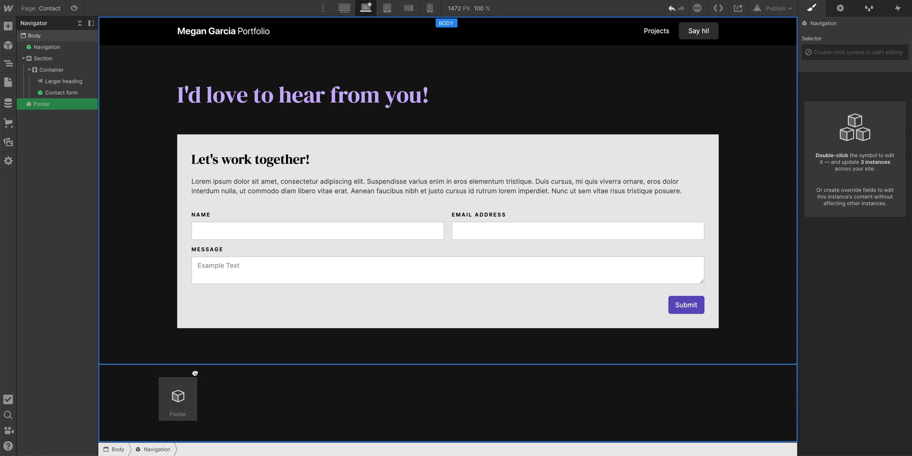
{"action": "left_click_drag", "start_coordinate": [194, 372], "coordinate": [196, 375]}
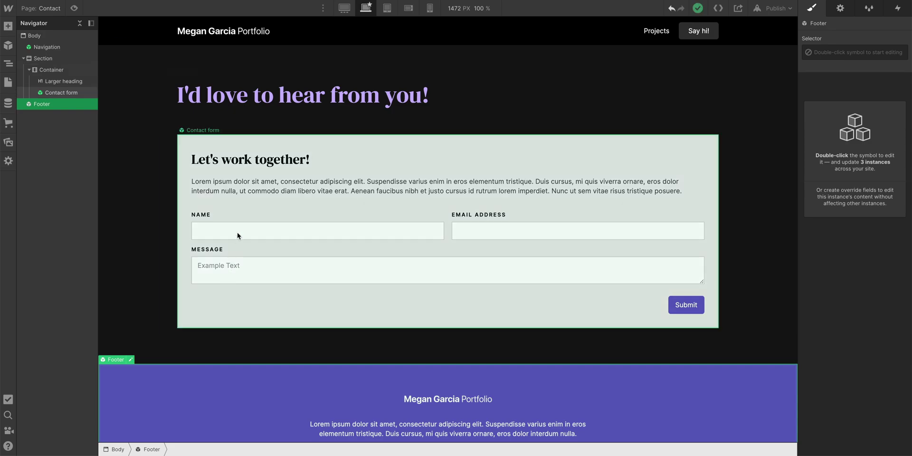
{"action": "left_click", "coordinate": [344, 9]}
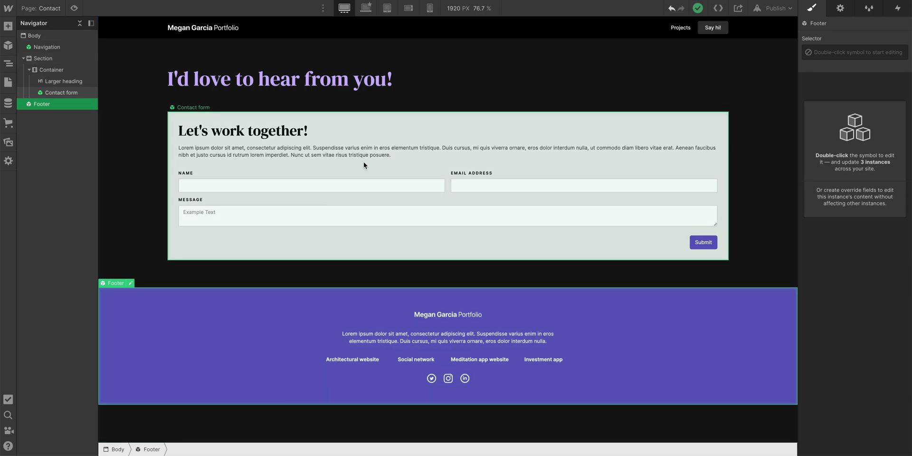
{"action": "left_click", "coordinate": [367, 10]}
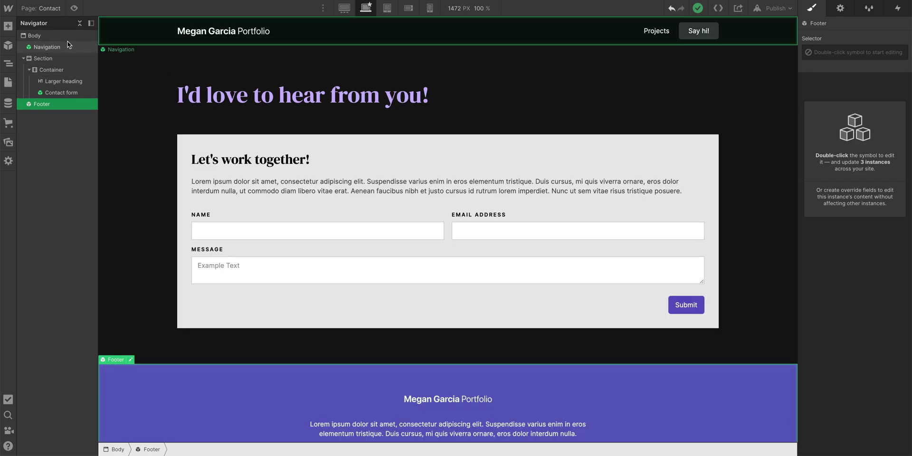
Step: Style Body (All Pages) with Flex display and Vertical direction
{"action": "left_click", "coordinate": [53, 36]}
{"action": "left_click", "coordinate": [827, 52]}
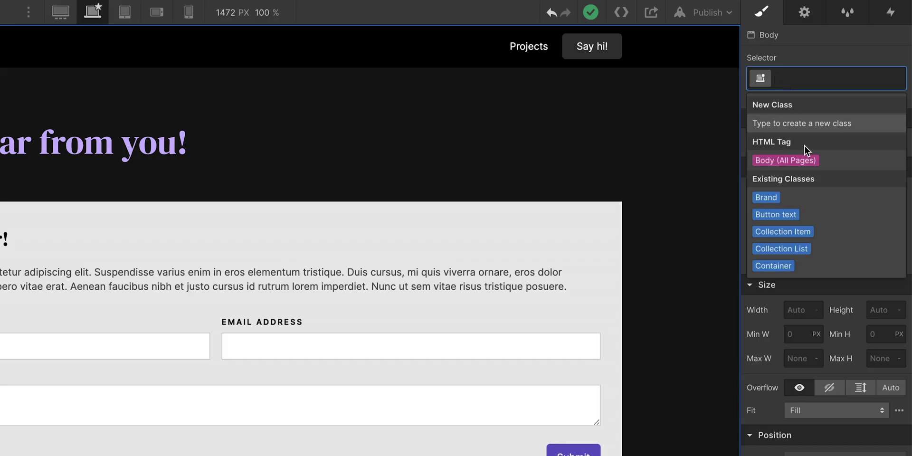
{"action": "left_click", "coordinate": [813, 160]}
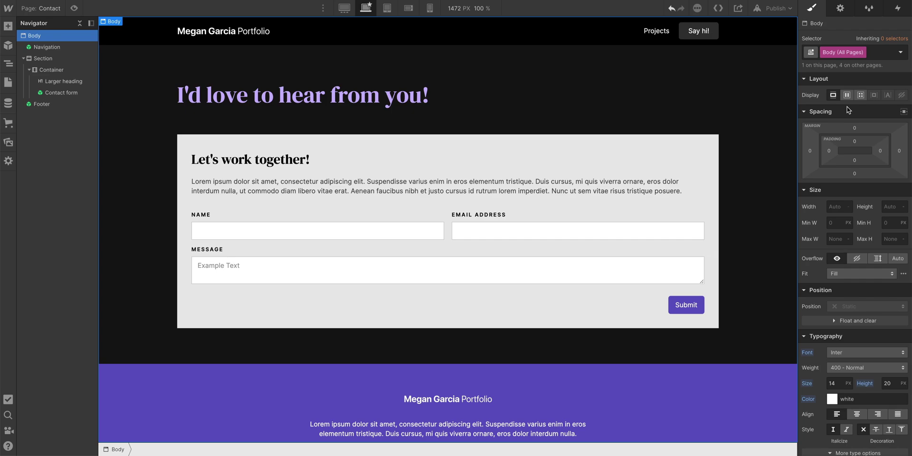
{"action": "left_click", "coordinate": [847, 95]}
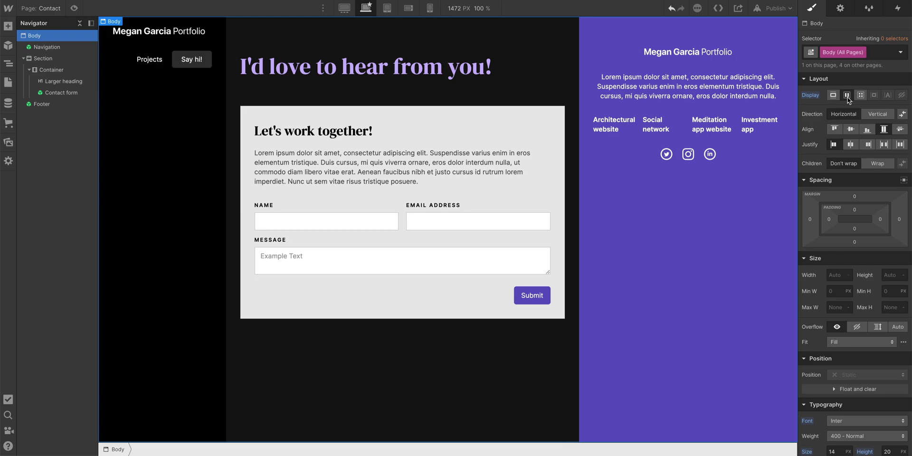
{"action": "left_click", "coordinate": [869, 116]}
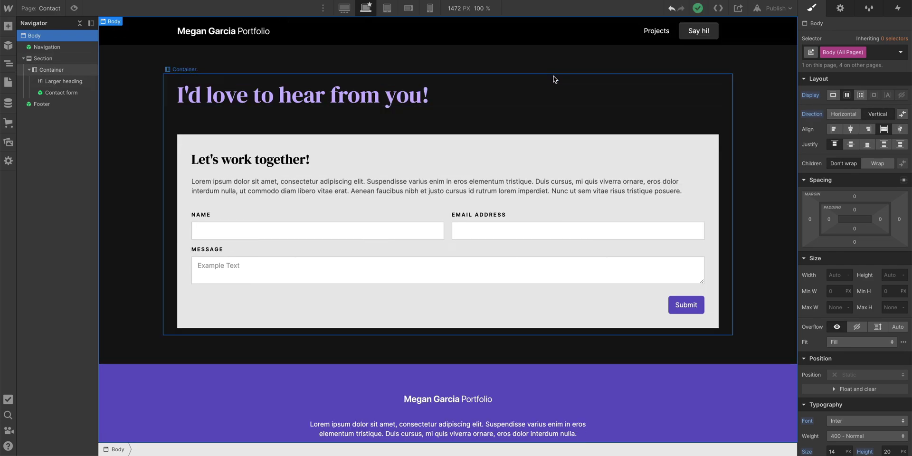
Step: Check the stacked layout at 1920 px, tablet and mobile landscape, then return to base
{"action": "left_click", "coordinate": [344, 8]}
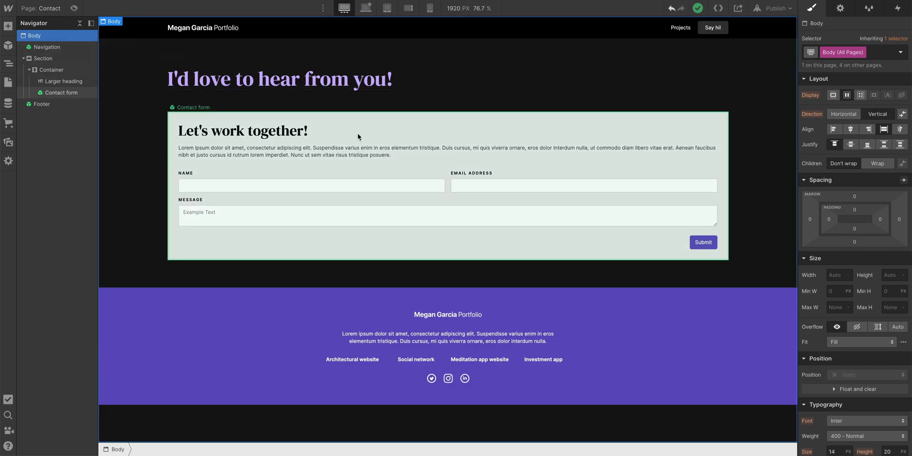
{"action": "left_click", "coordinate": [366, 8]}
{"action": "left_click", "coordinate": [387, 8]}
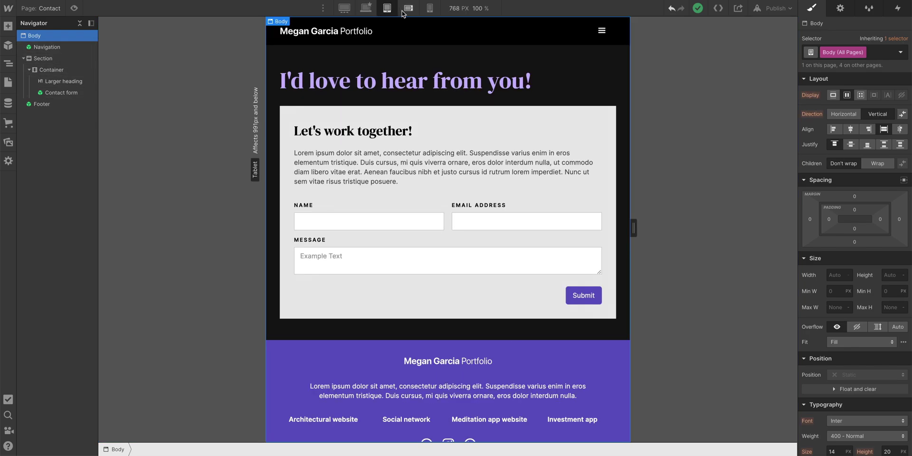
{"action": "left_click", "coordinate": [408, 8]}
{"action": "left_click", "coordinate": [365, 7]}
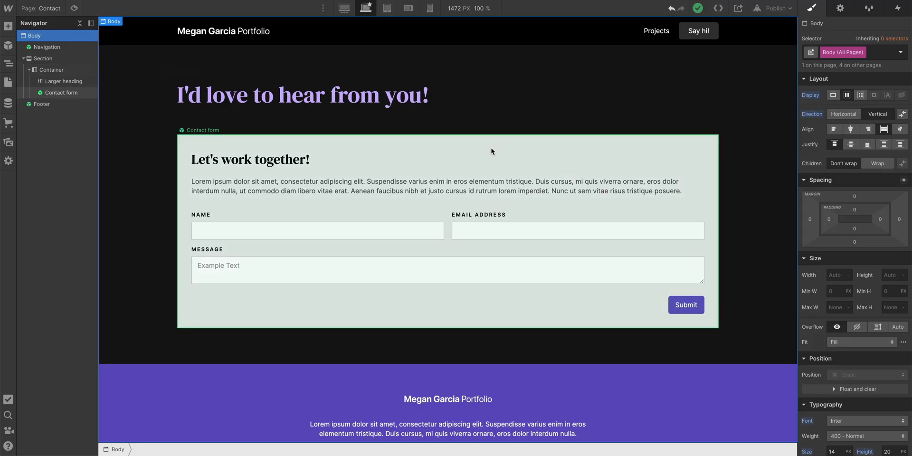
{"action": "scroll", "coordinate": [378, 276], "scroll_direction": "down", "scroll_amount": 3}
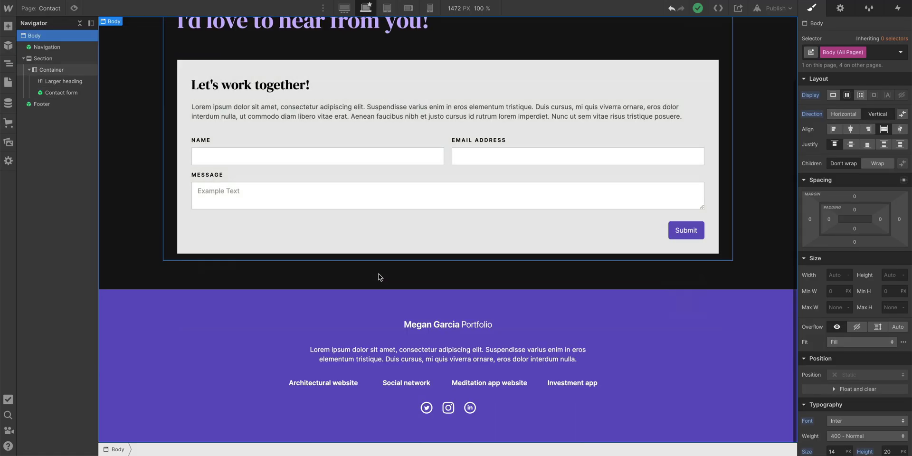
Step: Set the Footer symbol section's top margin to Auto and exit symbol editing
{"action": "double_click", "coordinate": [285, 319]}
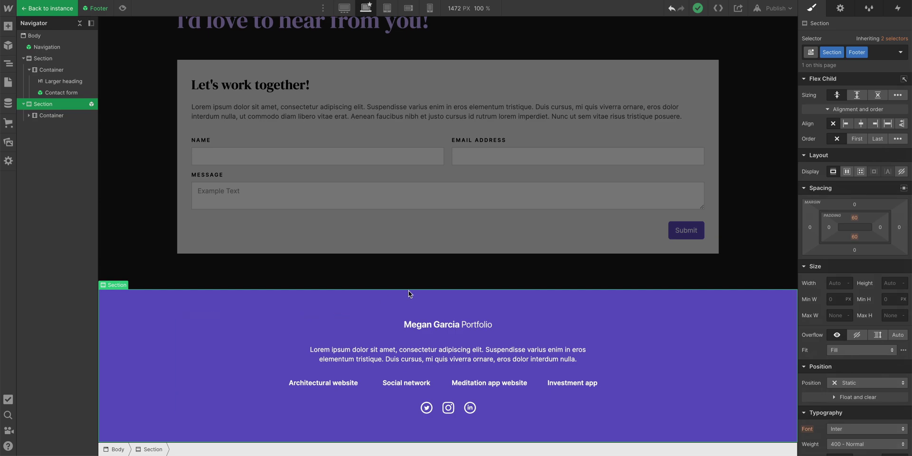
{"action": "left_click", "coordinate": [855, 205]}
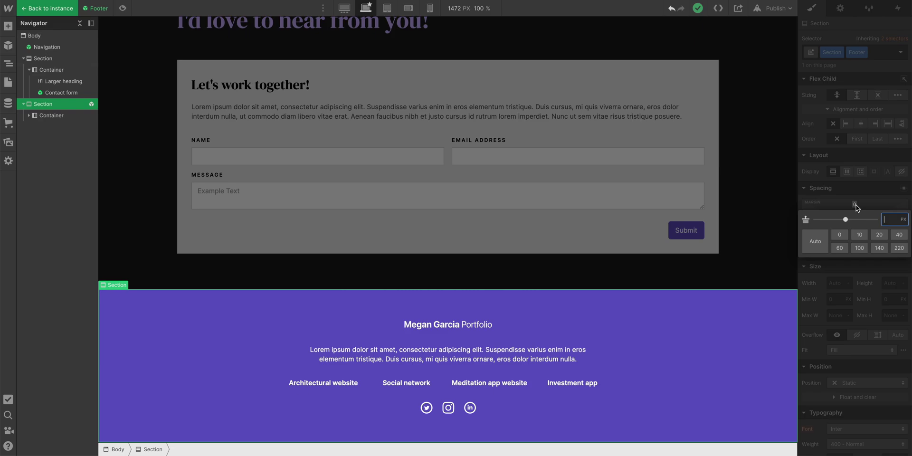
{"action": "left_click", "coordinate": [815, 242]}
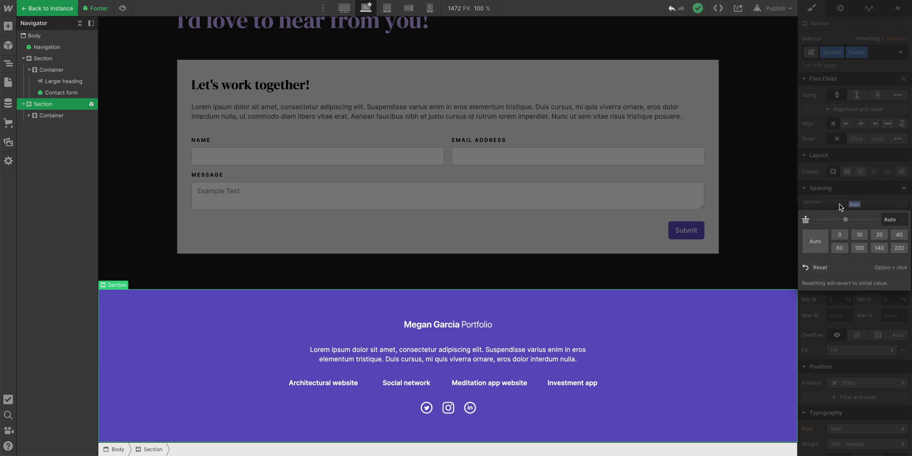
{"action": "left_click", "coordinate": [748, 266]}
{"action": "double_click", "coordinate": [748, 265]}
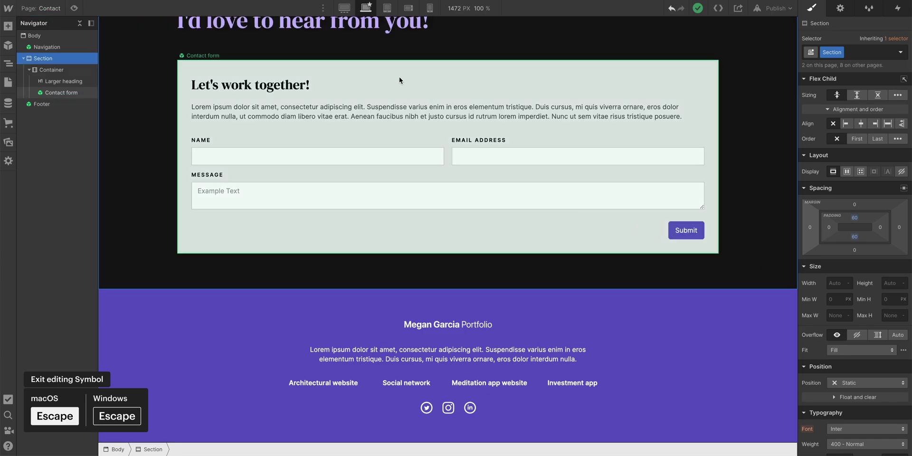
Step: Preview the contact page at the 1920 px desktop breakpoint and widen the canvas to confirm the footer stays at the bottom
{"action": "left_click", "coordinate": [344, 8]}
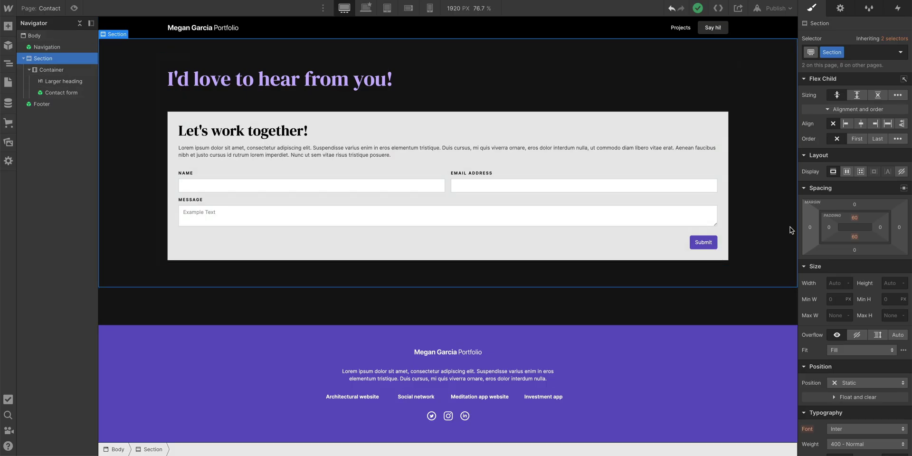
{"action": "mouse_move", "coordinate": [790, 230]}
{"action": "left_mouse_down"}
{"action": "mouse_move", "coordinate": [877, 226]}
{"action": "mouse_move", "coordinate": [797, 238]}
{"action": "left_mouse_up"}
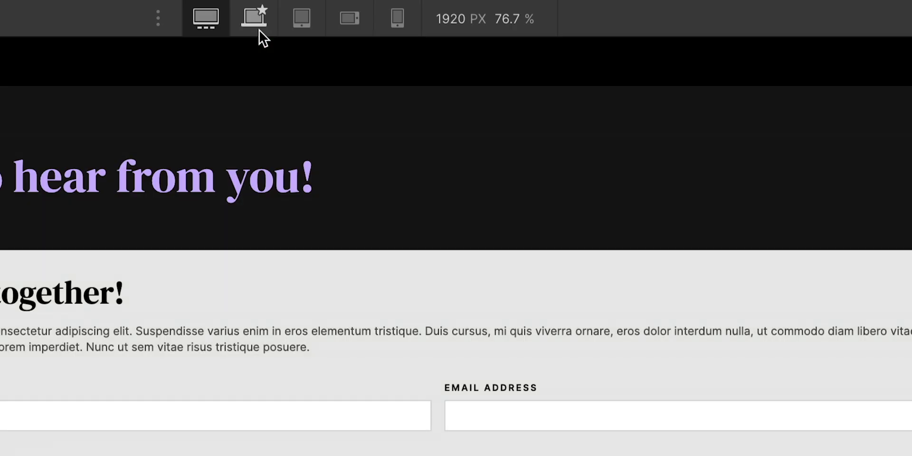
Step: Switch the canvas back to the 1472 px base breakpoint
{"action": "left_click", "coordinate": [260, 30]}
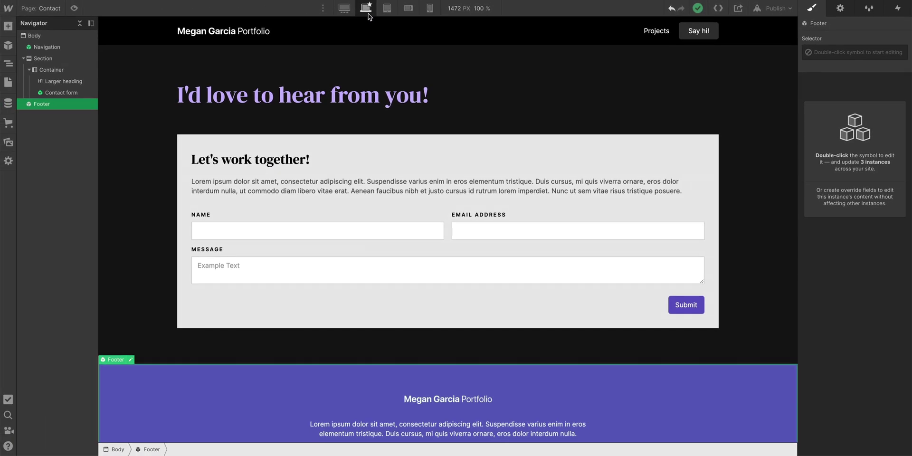